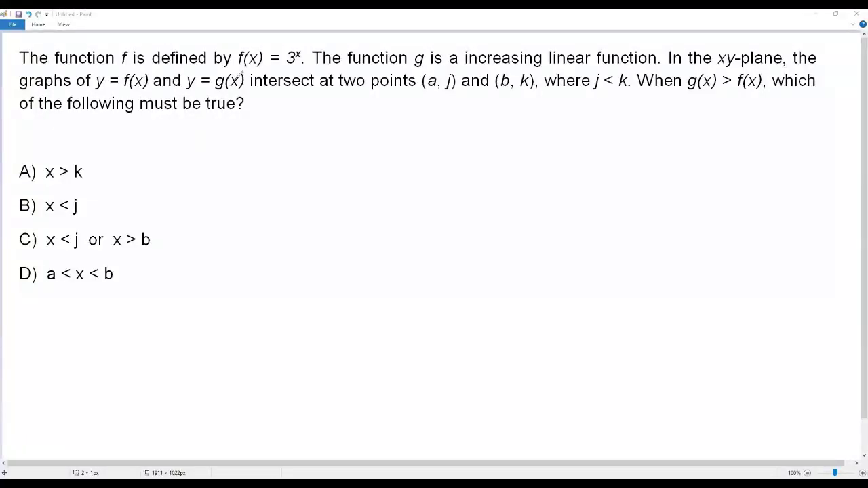
Underline f(x) = 3^x, g, (a, j), (b, k), j < k, g(x) and f(x) in the question.
left_click_drag(235, 66, 300, 65)
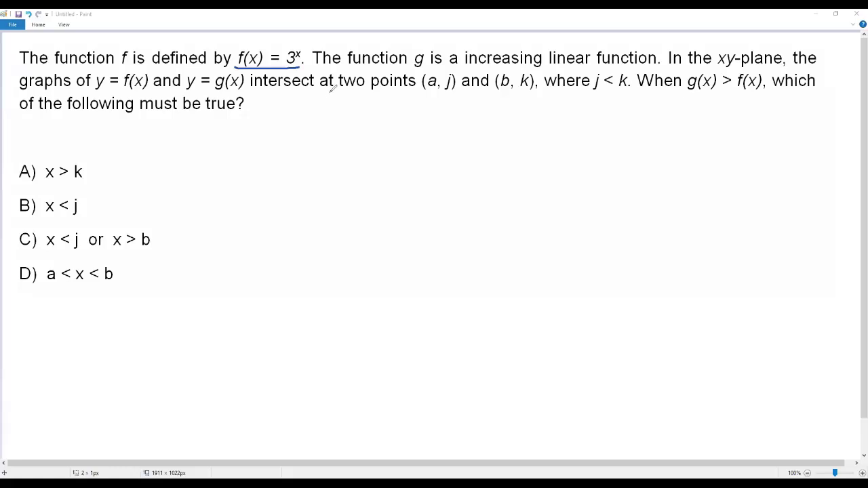
left_click_drag(407, 69, 429, 69)
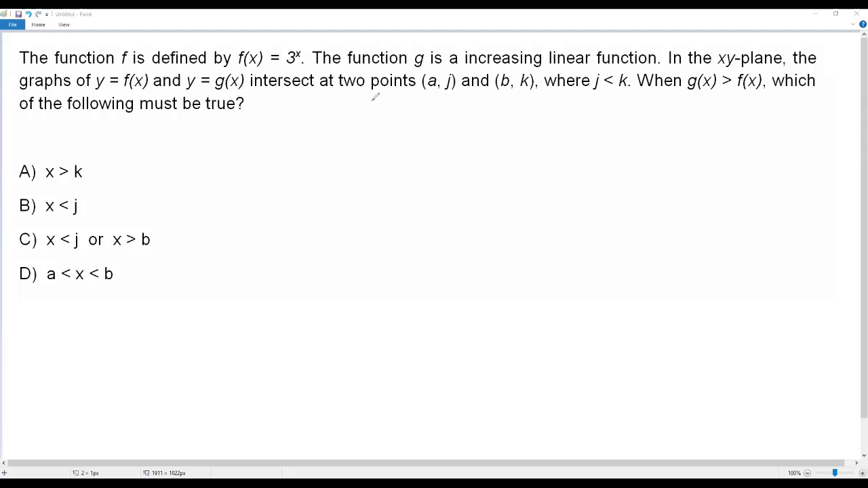
left_click_drag(424, 97, 535, 96)
left_click_drag(587, 95, 629, 94)
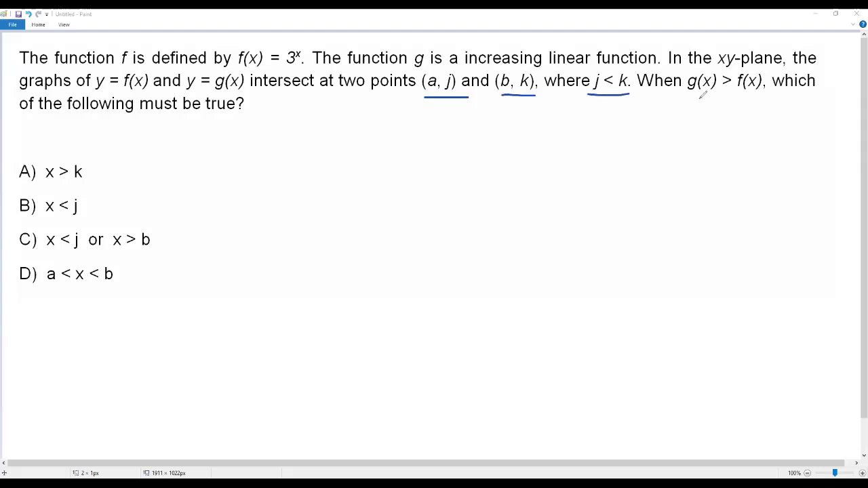
left_click_drag(688, 95, 719, 94)
left_click_drag(743, 91, 762, 91)
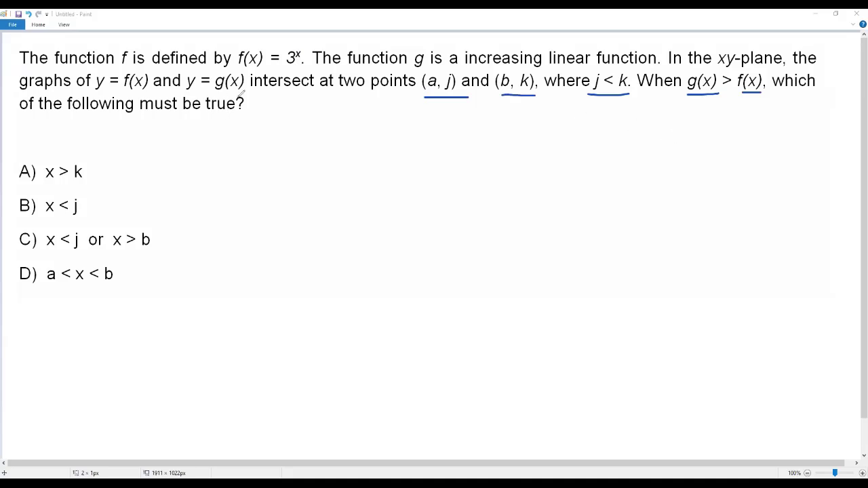
Undo a stray circle around f(x), then handwrite 'y = 3' below the question.
left_click_drag(296, 44, 306, 48)
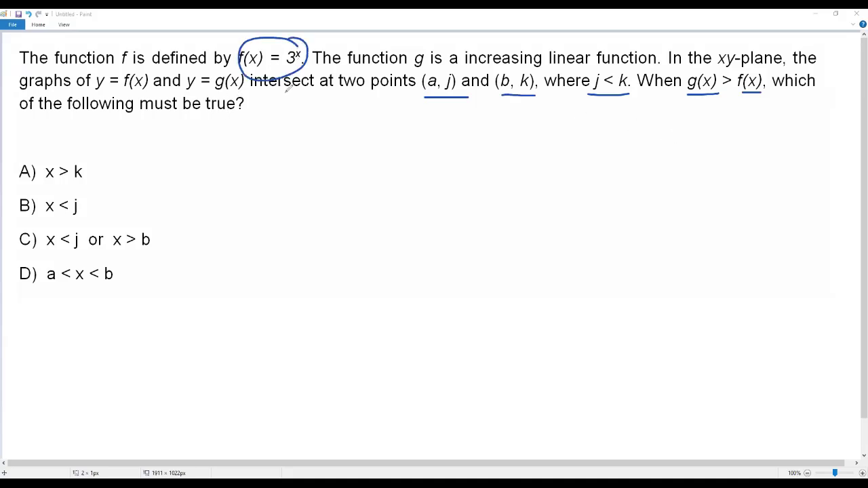
key("ctrl+z")
left_click_drag(288, 150, 290, 169)
left_click_drag(303, 156, 312, 154)
mouse_move(302, 166)
left_mouse_down()
mouse_move(327, 169)
mouse_move(337, 156)
left_mouse_up()
Add the exponent x to finish y = 3^x, undoing stray marks on f(x) and y.
left_click_drag(336, 145, 344, 155)
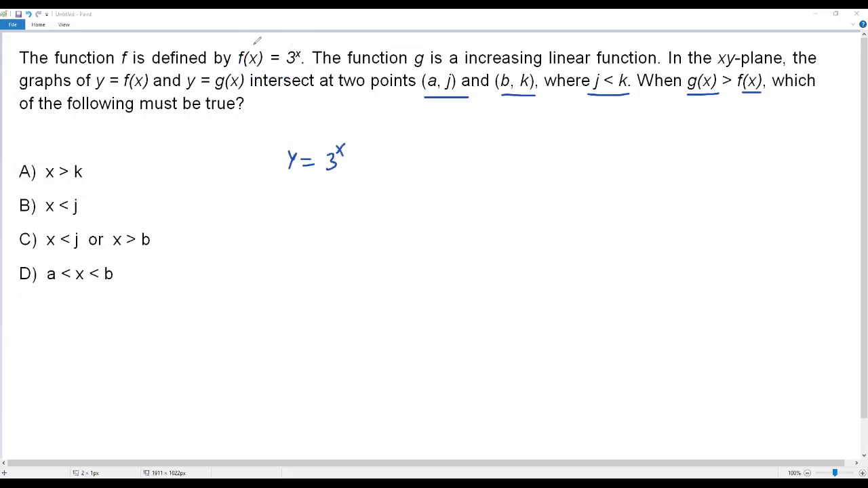
left_click_drag(257, 41, 260, 44)
mouse_move(119, 93)
left_mouse_down()
mouse_move(93, 95)
mouse_move(144, 95)
left_mouse_up()
key("ctrl+z")
key("ctrl+z")
key("ctrl+z")
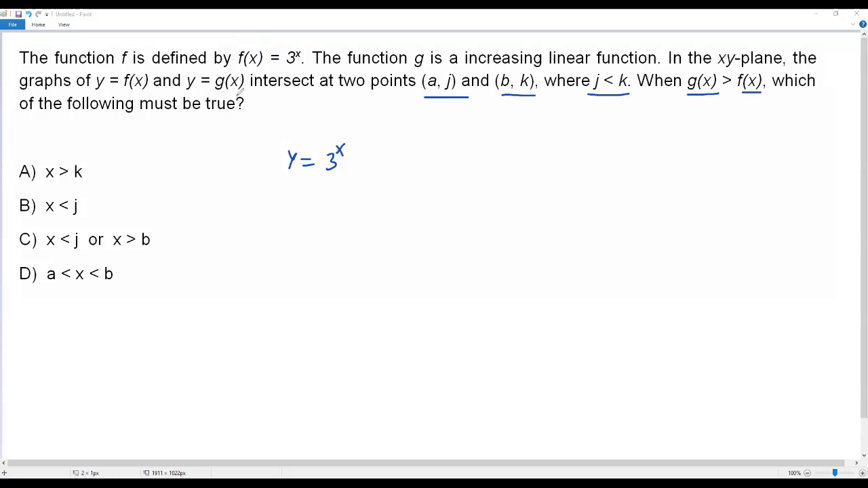
Circle the handwritten y = 3^x after undoing a trial circle, then switch to Desmos.
mouse_move(256, 42)
left_mouse_down()
mouse_move(243, 71)
mouse_move(262, 53)
left_mouse_up()
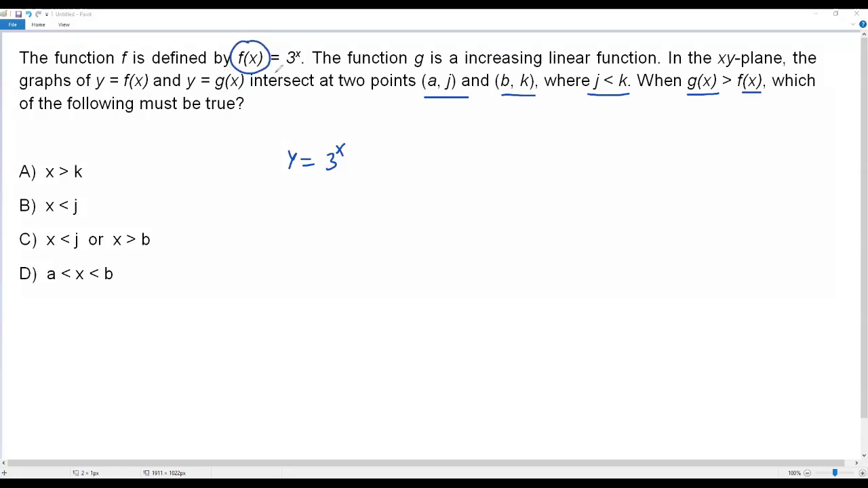
key("ctrl+z")
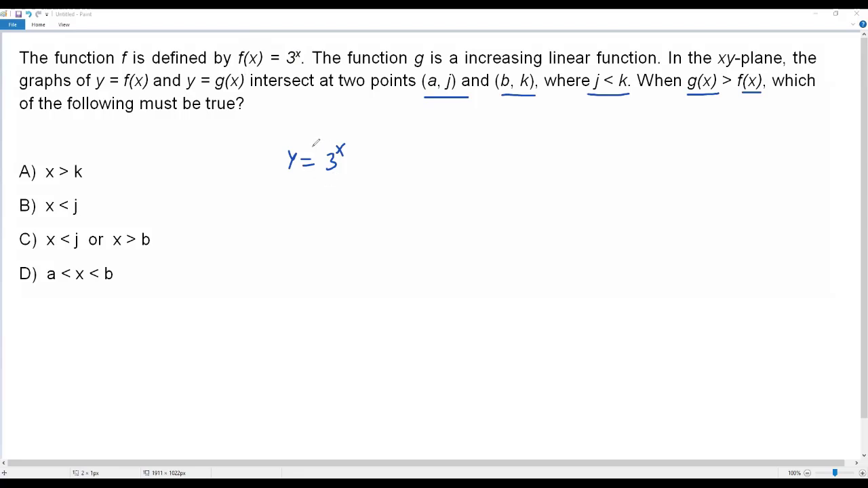
mouse_move(352, 138)
left_mouse_down()
mouse_move(327, 136)
mouse_move(308, 190)
mouse_move(350, 134)
left_mouse_up()
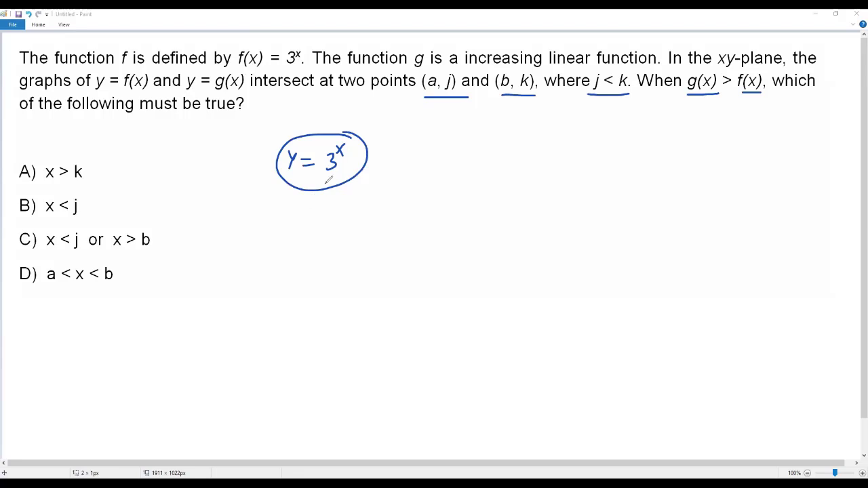
key("alt+Tab")
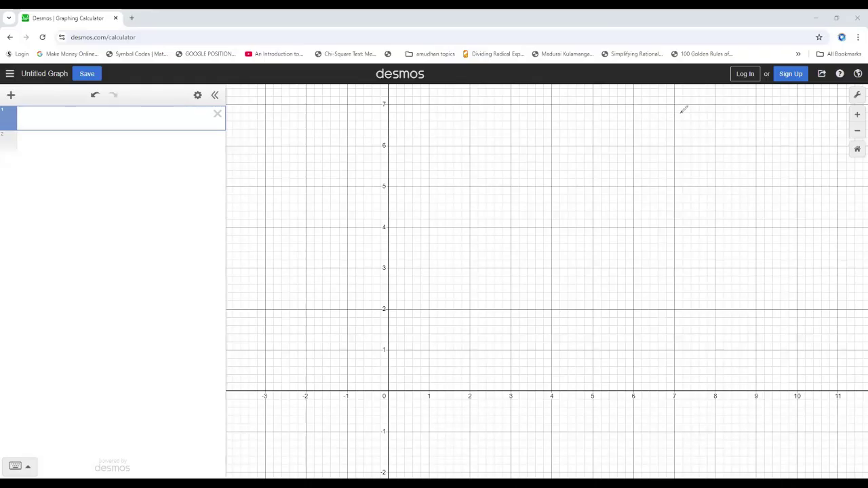
Annotate y = 3^x with the pen and enter y=3^x as expression 1.
mouse_move(678, 107)
left_mouse_down()
mouse_move(676, 129)
mouse_move(703, 116)
left_mouse_up()
left_click_drag(693, 125, 711, 128)
left_click_drag(722, 103, 723, 113)
type("y=")
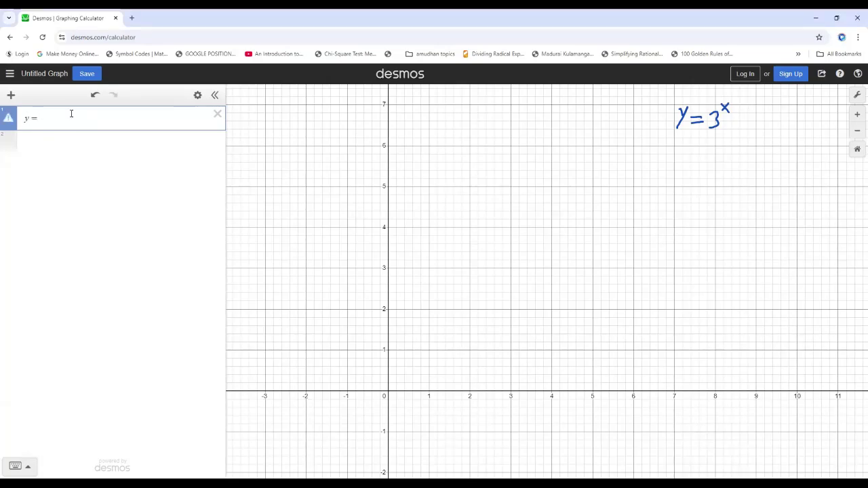
type("3^x")
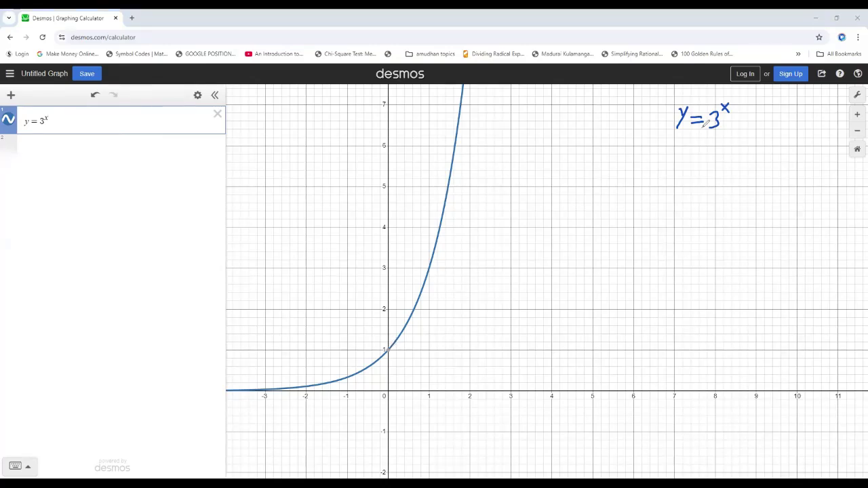
Show the curve's points (0,1) and (1,3), removing the trial circles on the note.
mouse_move(742, 93)
left_mouse_down()
mouse_move(681, 100)
mouse_move(744, 95)
left_mouse_up()
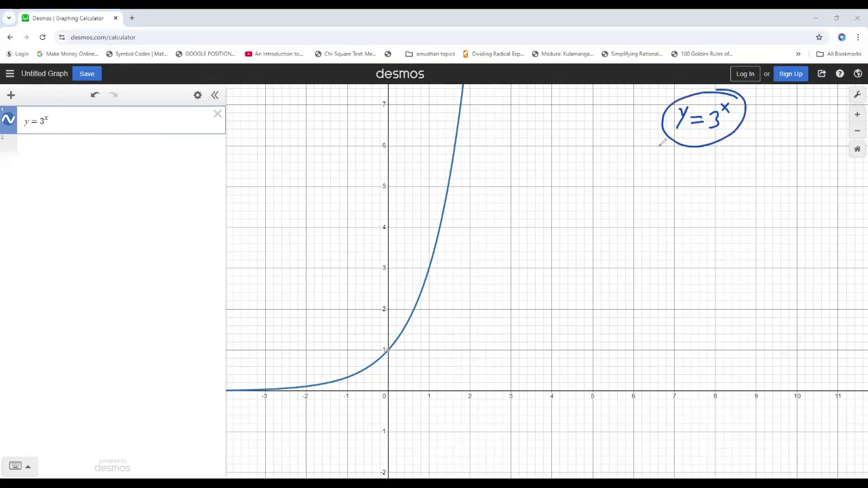
key("ctrl+z")
left_click(388, 350)
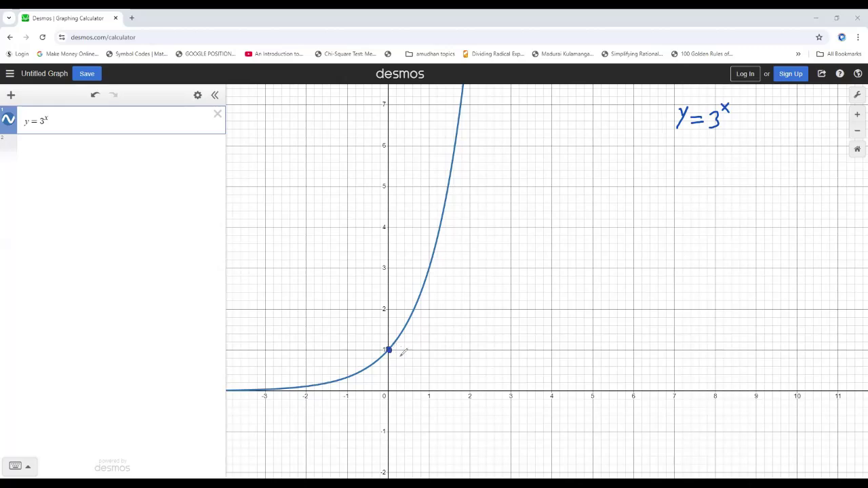
mouse_move(724, 97)
left_mouse_down()
mouse_move(715, 107)
mouse_move(734, 116)
left_mouse_up()
key("ctrl+z")
left_click(430, 268)
Return to the Paint sketch, circling the curve's steep upper part and undoing it.
key("alt+Tab")
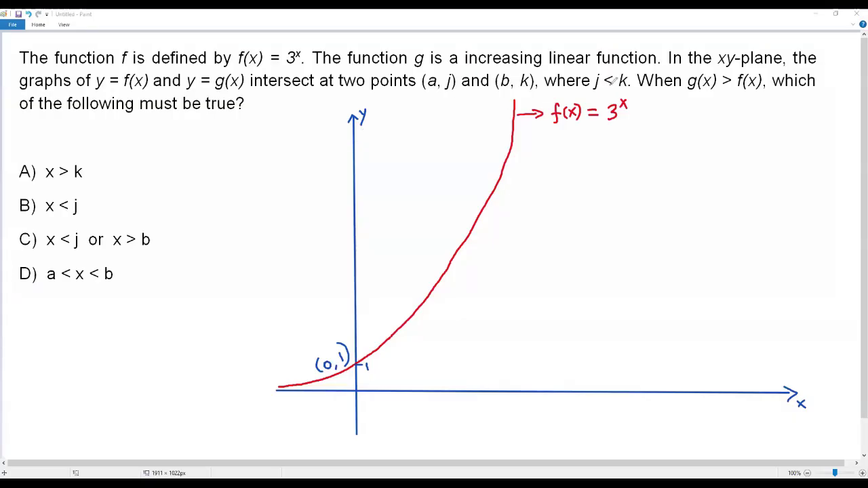
left_click_drag(612, 80, 542, 83)
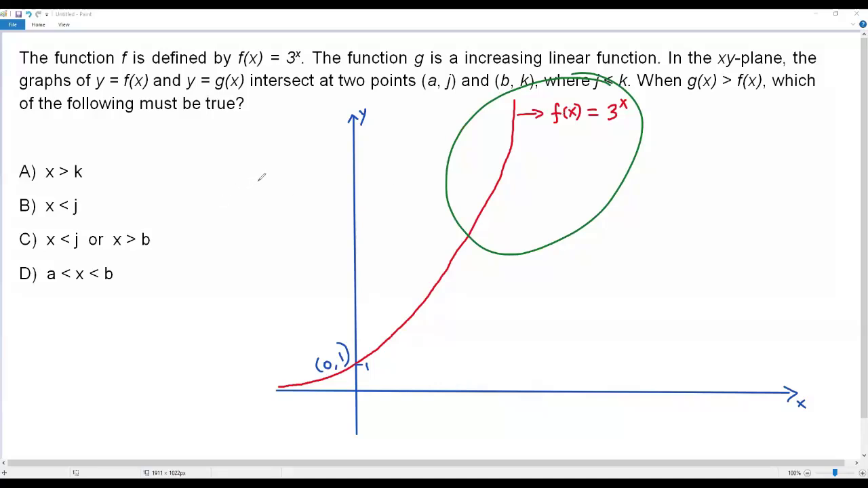
key("ctrl+z")
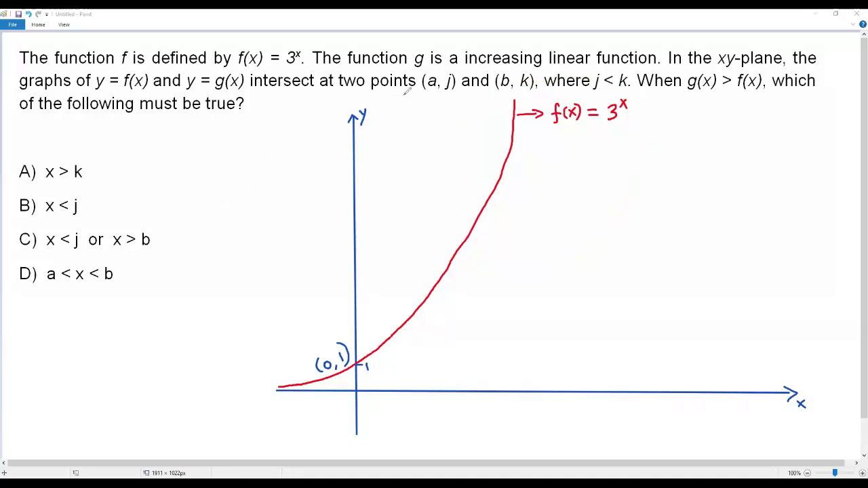
Underline g and 'linear function' in the question, then undo the circle and that underline.
left_click_drag(406, 69, 432, 66)
left_click_drag(549, 63, 648, 58)
left_click_drag(424, 45, 437, 60)
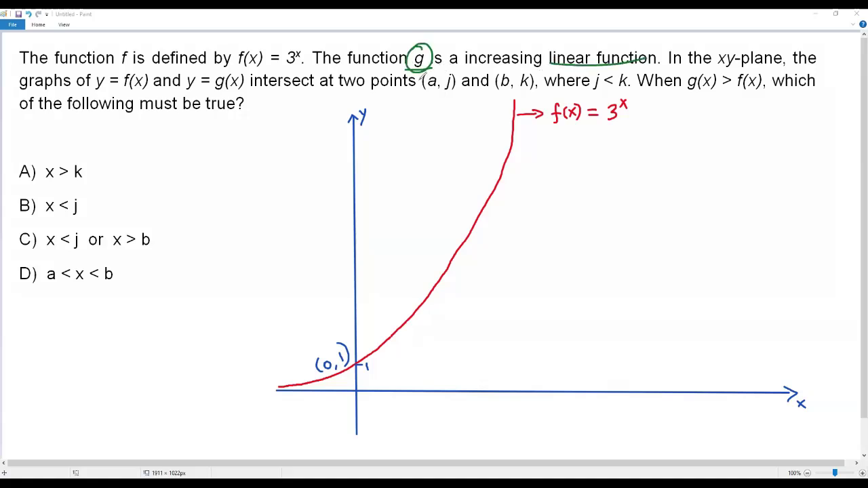
key("ctrl+z")
key("ctrl+z")
key("ctrl+z")
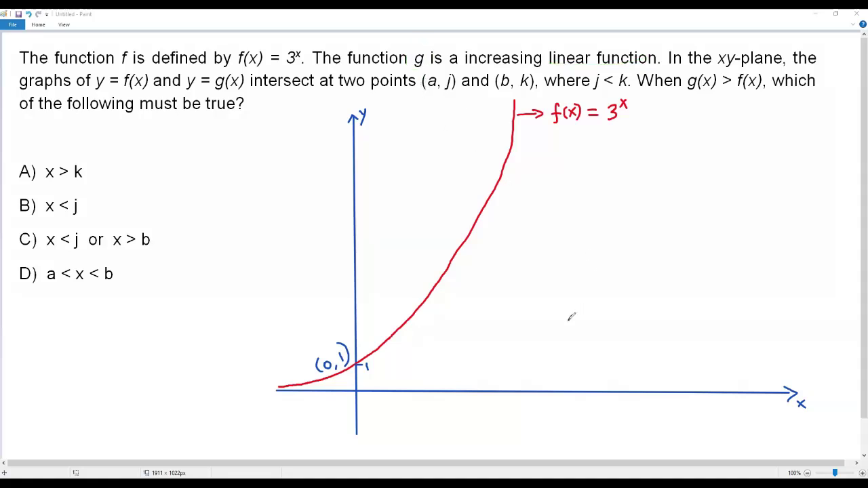
Try a sample increasing line labelled L - R with a circle, then remove it.
left_click_drag(568, 319, 730, 167)
mouse_move(621, 320)
left_mouse_down()
mouse_move(632, 332)
mouse_move(653, 326)
left_mouse_up()
mouse_move(660, 332)
left_mouse_down()
mouse_move(667, 316)
mouse_move(671, 329)
left_mouse_up()
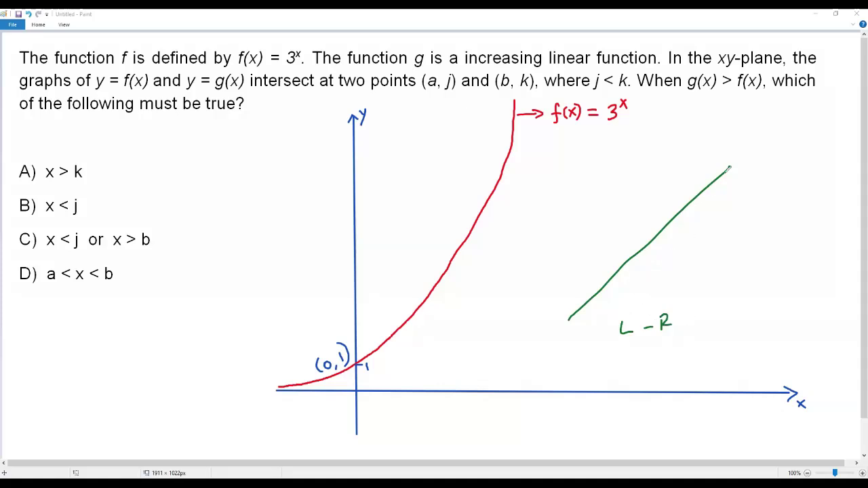
mouse_move(712, 173)
left_mouse_down()
mouse_move(719, 183)
mouse_move(692, 169)
left_mouse_up()
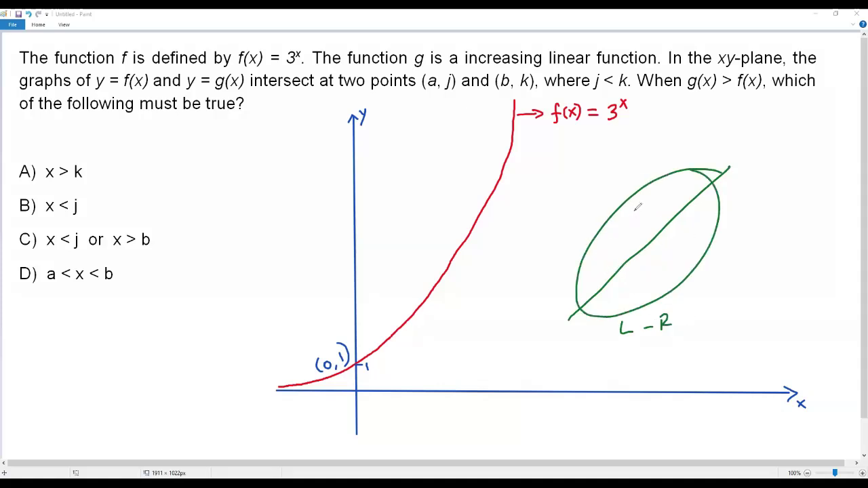
key("ctrl+z")
key("ctrl+z")
key("ctrl+z")
key("ctrl+z")
key("ctrl+z")
key("ctrl+z")
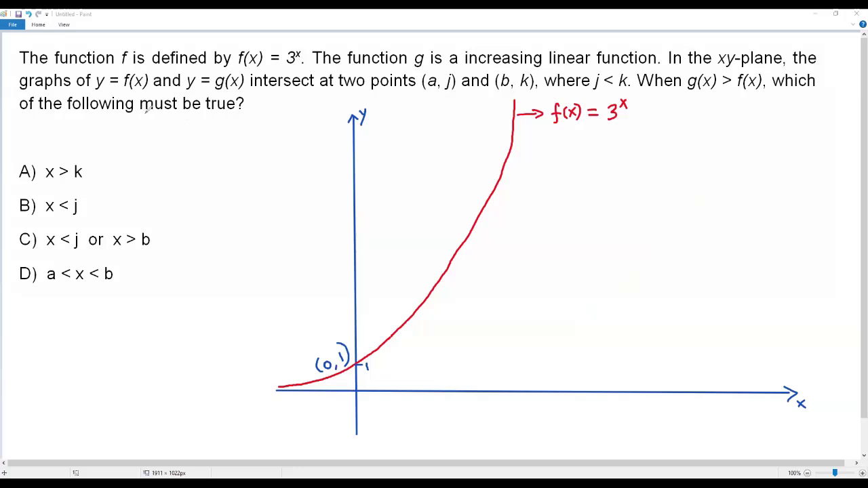
Draw the green line g crossing the red curve near (0,1) and near its top.
left_click_drag(424, 95, 535, 88)
key("ctrl+z")
key("ctrl+z")
left_click_drag(528, 116, 330, 408)
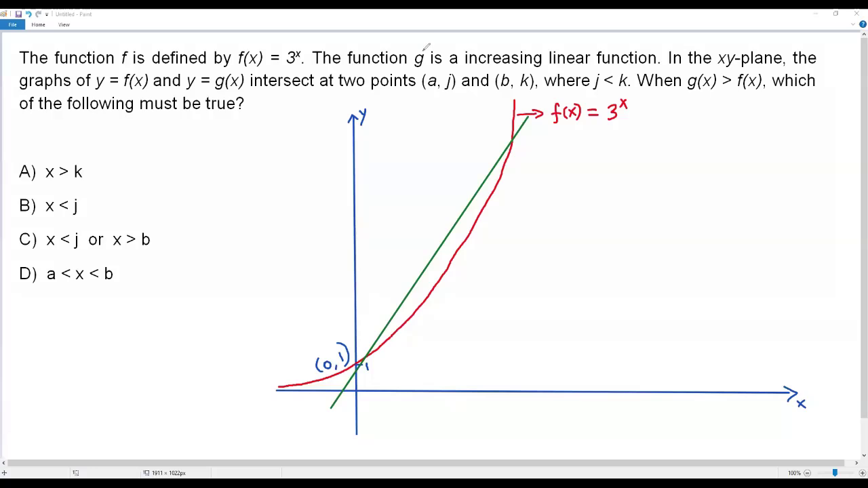
Dot the lower intersection in green, add an arrow labelling the line g(x), and start its coordinate label.
left_click_drag(427, 48, 429, 52)
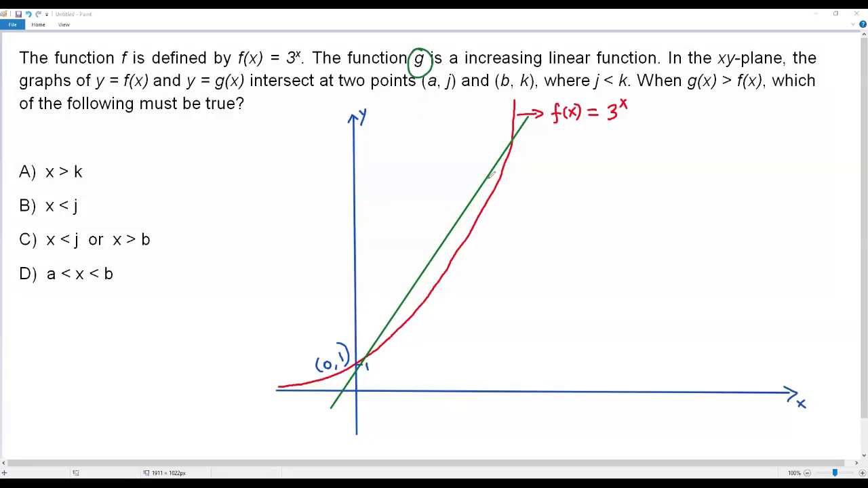
key("ctrl+z")
left_click_drag(366, 353, 377, 352)
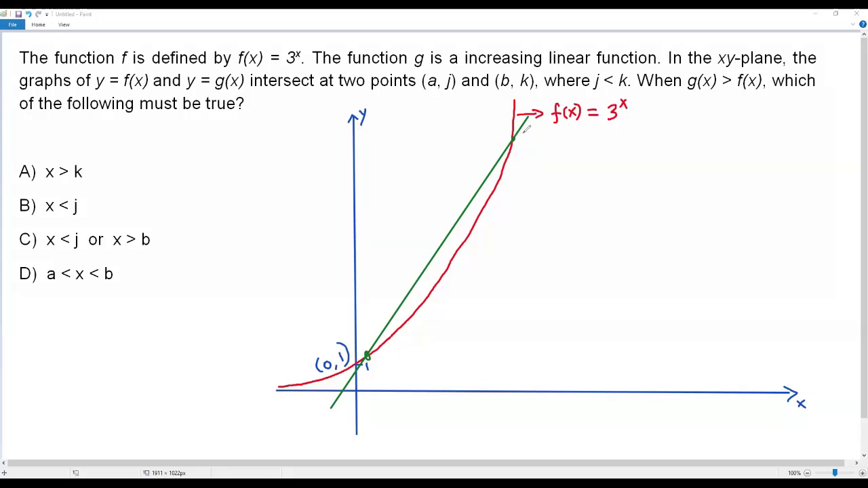
mouse_move(522, 134)
left_mouse_down()
mouse_move(562, 145)
mouse_move(601, 143)
mouse_move(610, 157)
left_mouse_up()
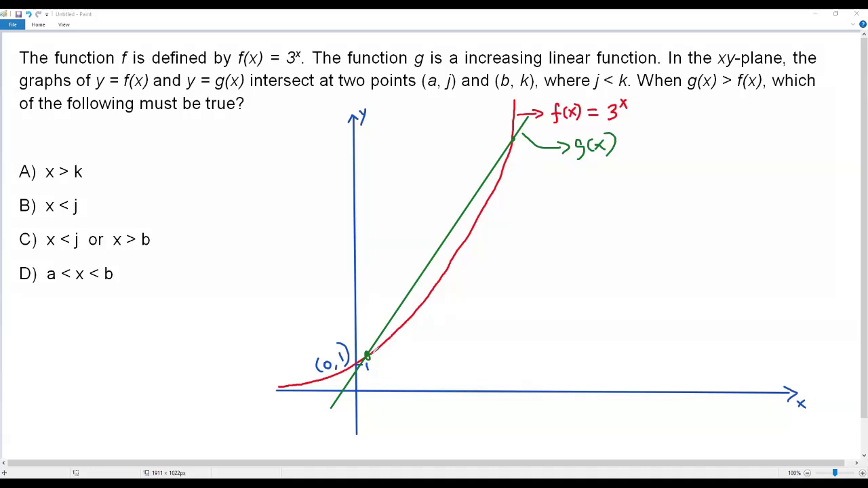
mouse_move(384, 356)
left_mouse_down()
mouse_move(384, 373)
mouse_move(421, 369)
left_mouse_up()
Label the upper intersection (b, k), undoing trial marks on j < k and j.
mouse_move(461, 131)
left_mouse_down()
mouse_move(459, 152)
mouse_move(476, 149)
left_mouse_up()
left_click_drag(485, 126, 495, 146)
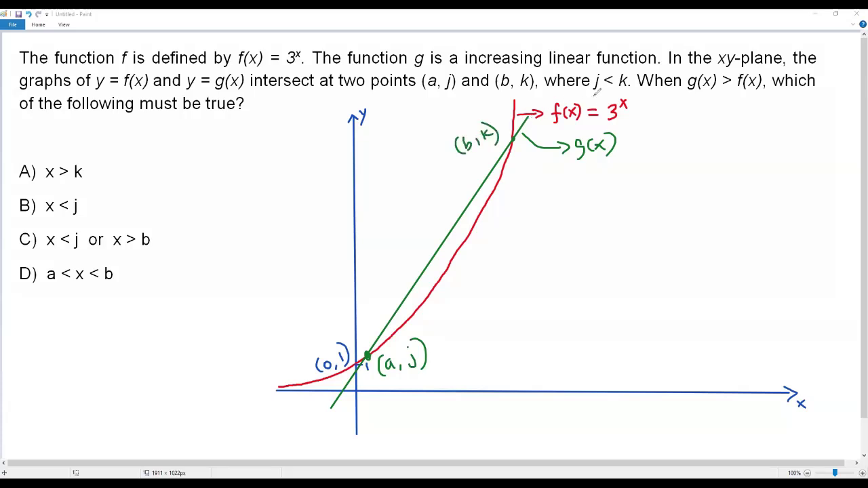
left_click_drag(590, 92, 636, 88)
key("ctrl+z")
mouse_move(454, 64)
left_mouse_down()
mouse_move(444, 83)
mouse_move(456, 68)
left_mouse_up()
left_click_drag(420, 349, 433, 339)
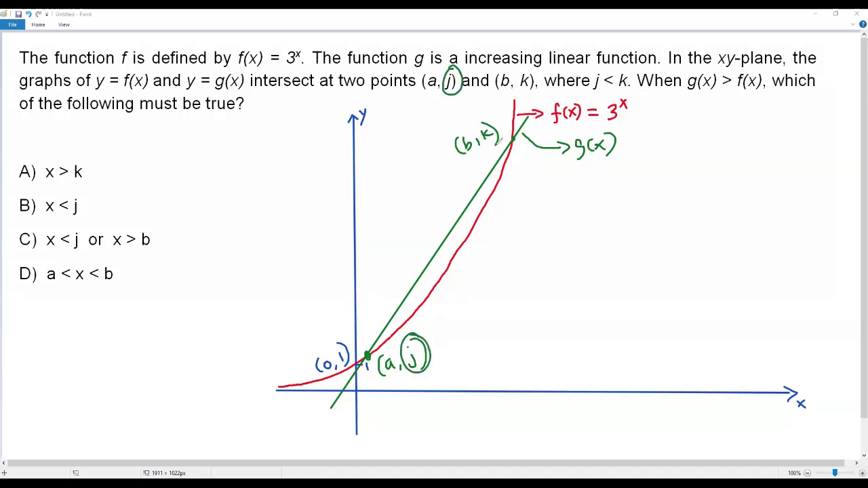
key("ctrl+z")
key("ctrl+z")
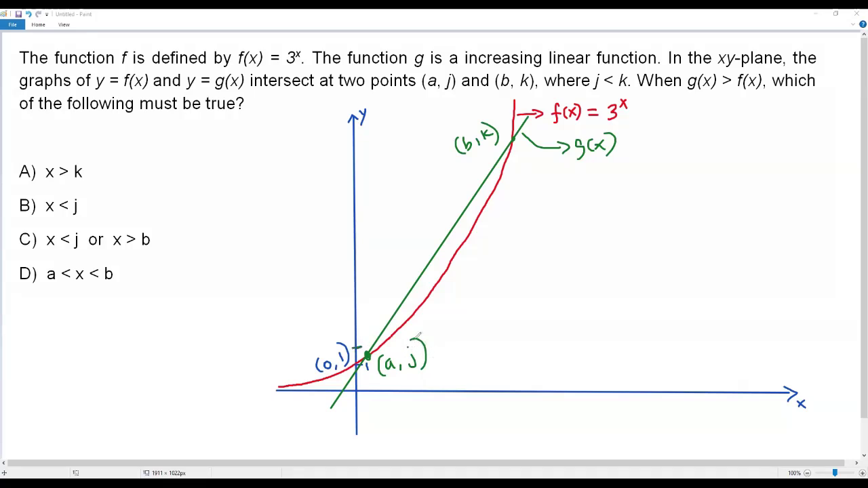
left_click_drag(414, 343, 415, 347)
key("ctrl+z")
Add y-axis ticks labelled j and k at the intersection heights and circle j.
left_click_drag(368, 335, 365, 345)
left_click(368, 331)
left_click_drag(355, 138, 366, 137)
left_click_drag(505, 117, 504, 119)
key("ctrl+z")
mouse_move(372, 130)
left_mouse_down()
mouse_move(372, 143)
mouse_move(382, 143)
left_mouse_up()
mouse_move(374, 330)
left_mouse_down()
mouse_move(380, 349)
mouse_move(369, 329)
left_mouse_up()
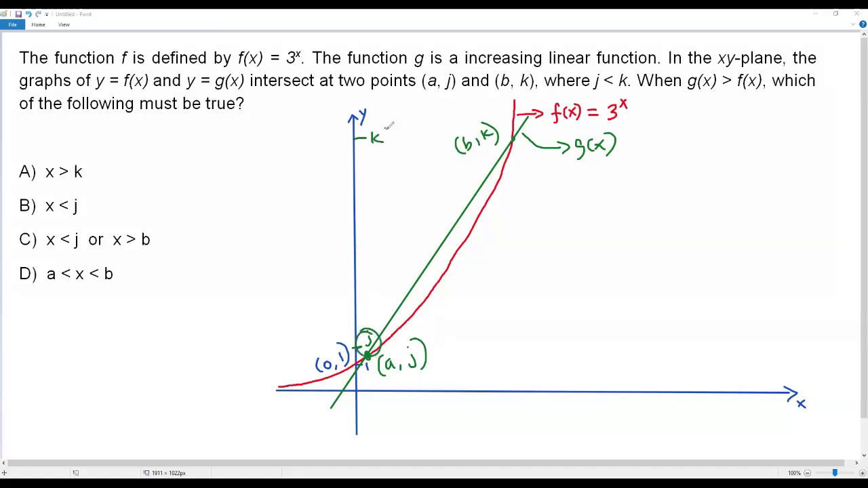